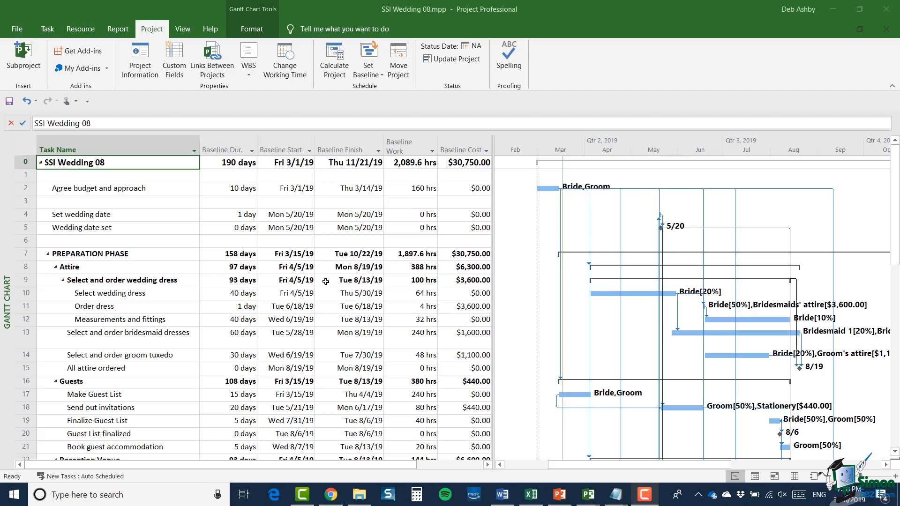
# Step: Turn on critical task formatting for the bars in the Gantt chart
pyautogui.click(253, 31)
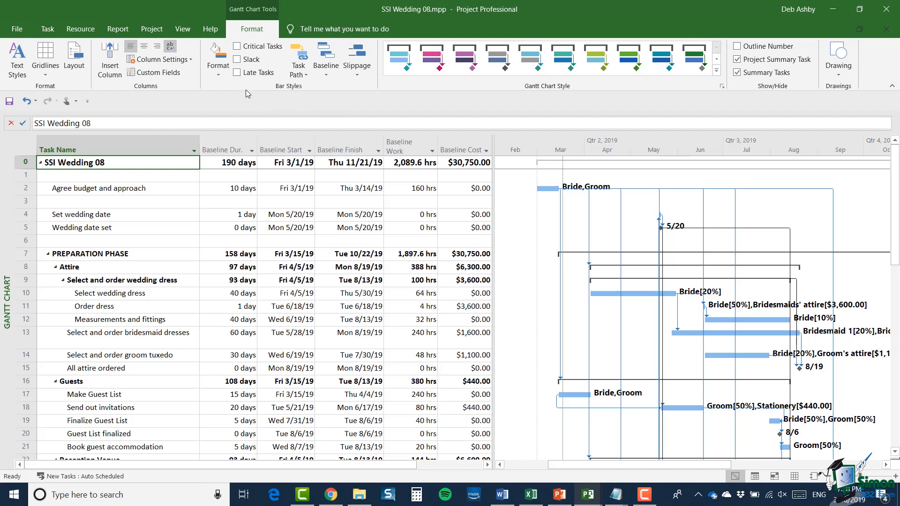
pyautogui.click(238, 48)
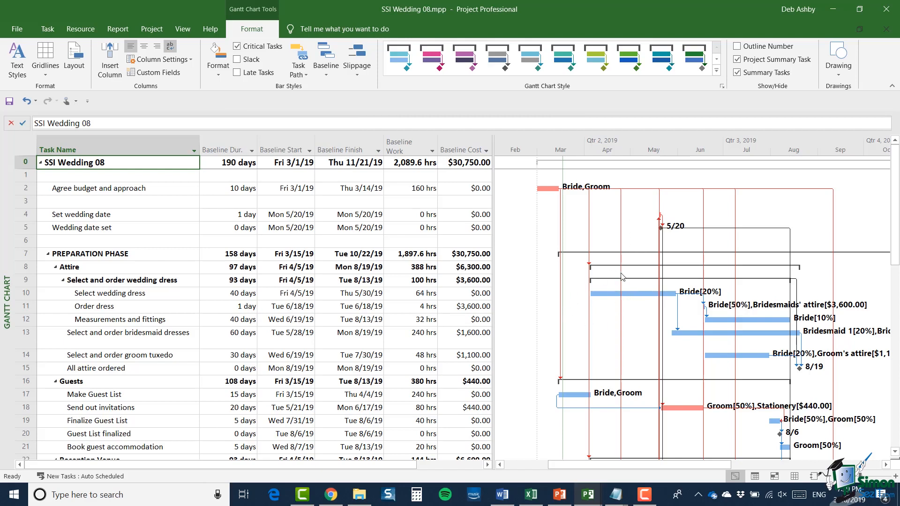
pyautogui.moveTo(621, 277)
# Step: Filter the wedding project's task list with the built-in Critical filter
pyautogui.click(182, 31)
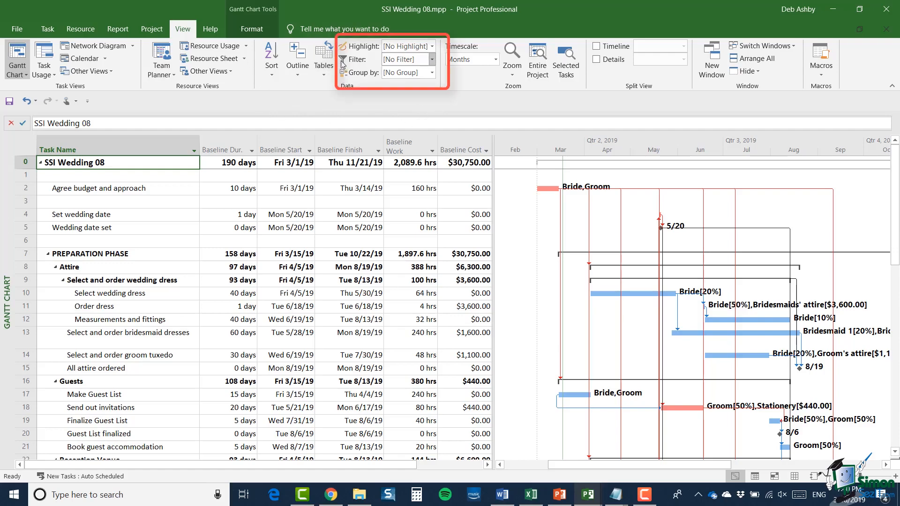
pyautogui.click(432, 59)
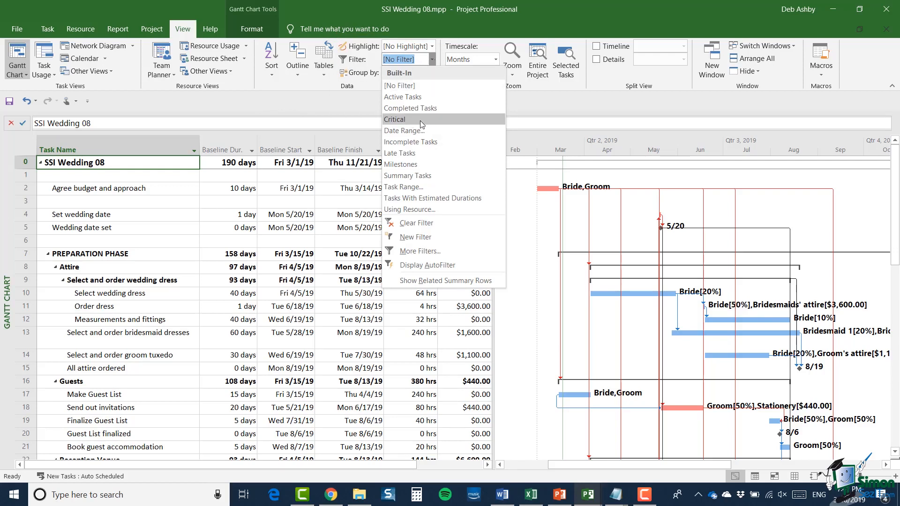
pyautogui.click(436, 121)
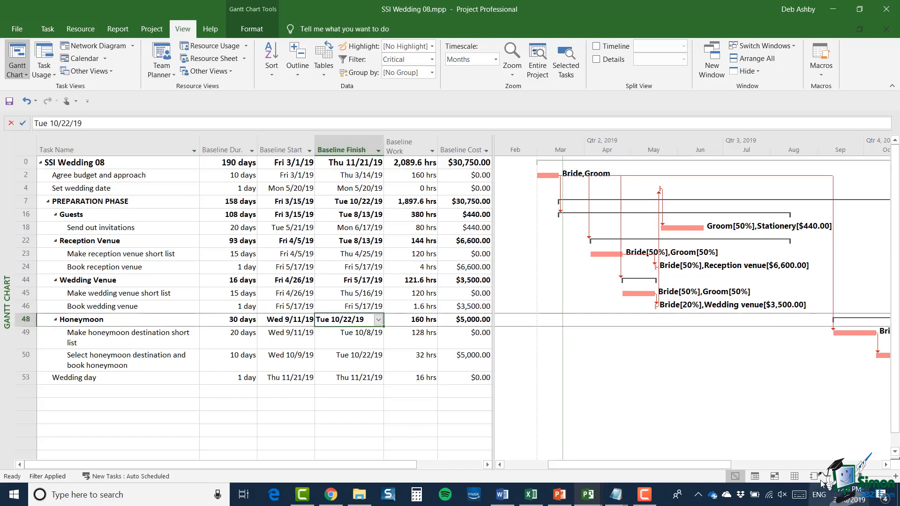
# Step: Examine the full critical path up to Wedding day, checking the predecessors of the wedding day, preparation phase and venue tasks
pyautogui.click(828, 476)
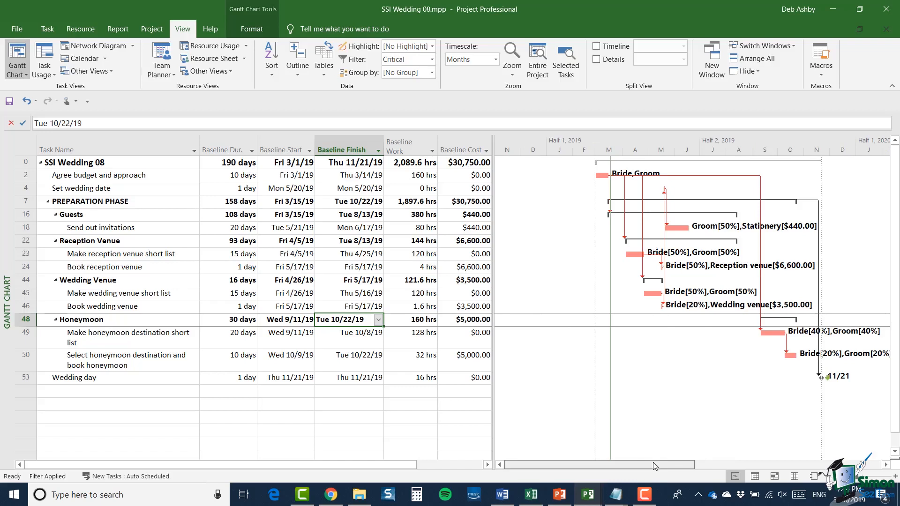
pyautogui.moveTo(649, 464); pyautogui.dragTo(673, 467)
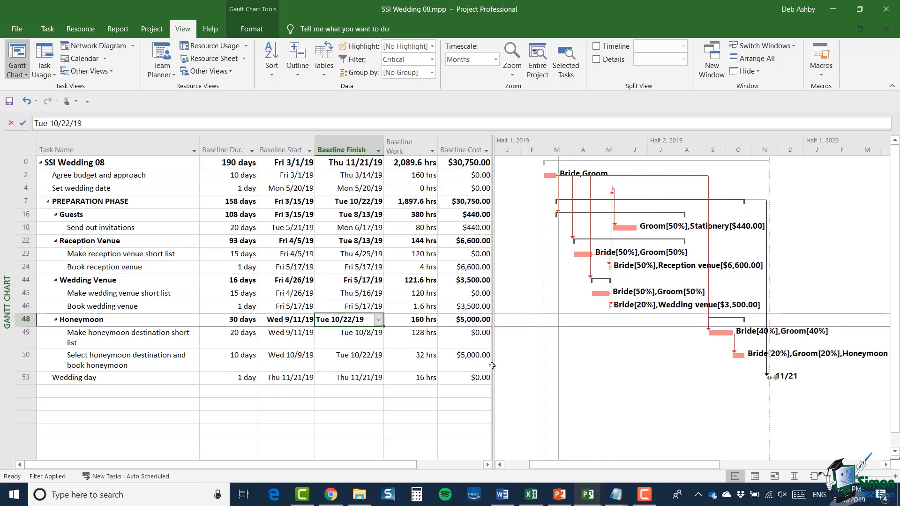
pyautogui.click(94, 391)
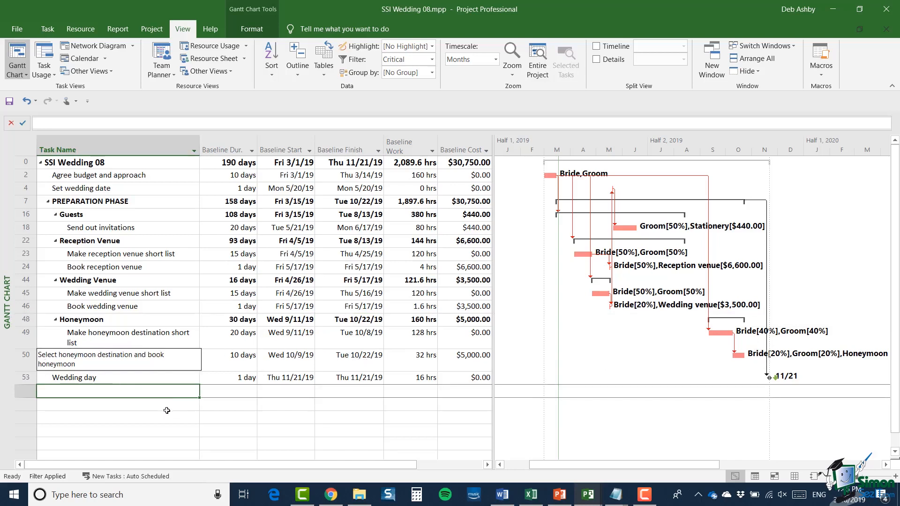
pyautogui.click(26, 357)
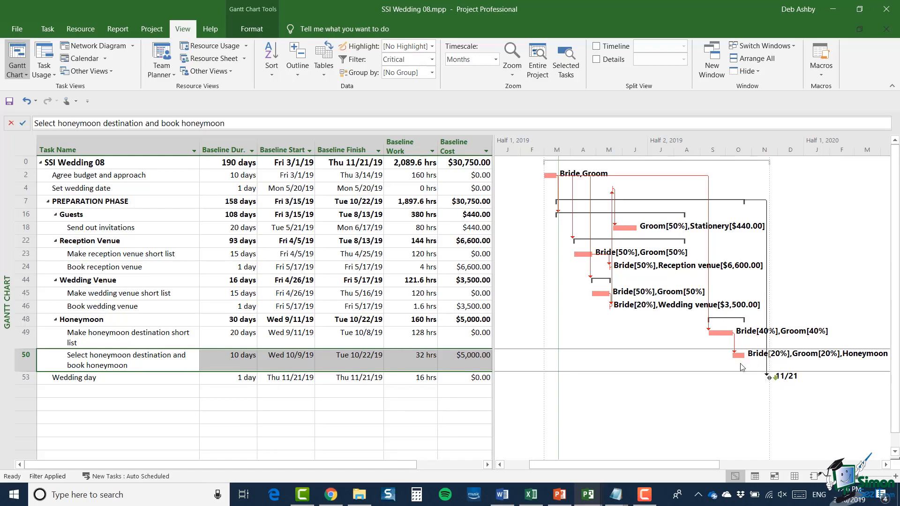
pyautogui.moveTo(493, 149); pyautogui.dragTo(550, 153)
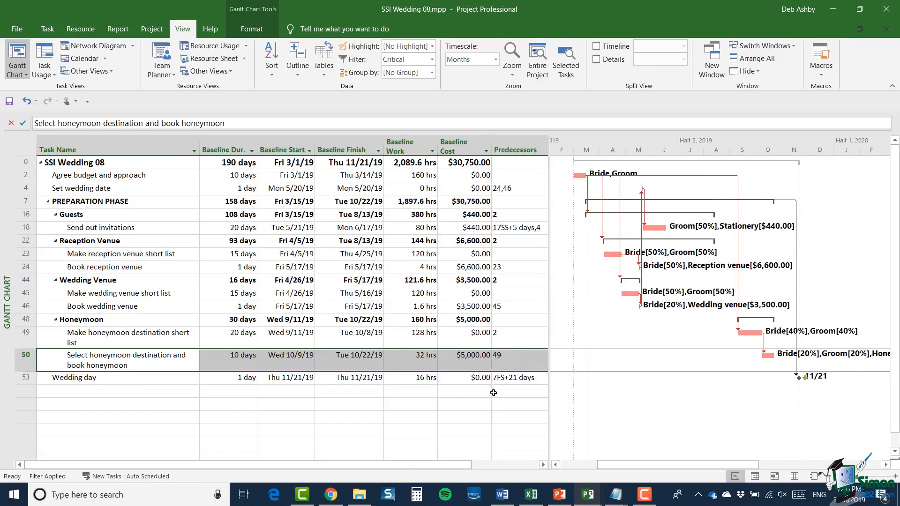
pyautogui.click(537, 380)
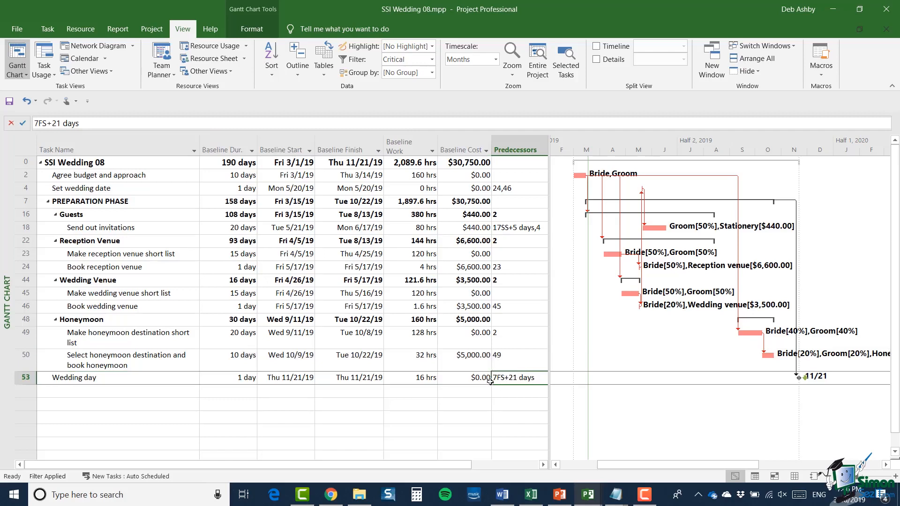
pyautogui.click(26, 205)
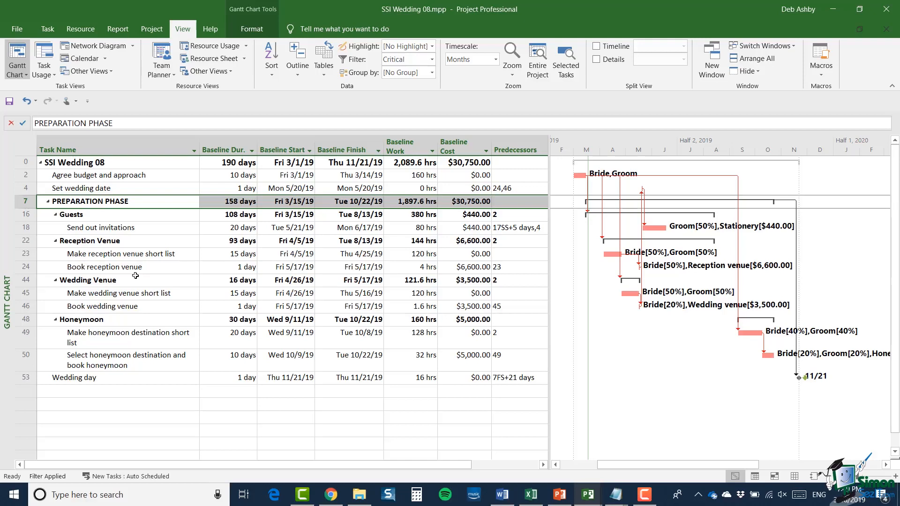
pyautogui.click(25, 175)
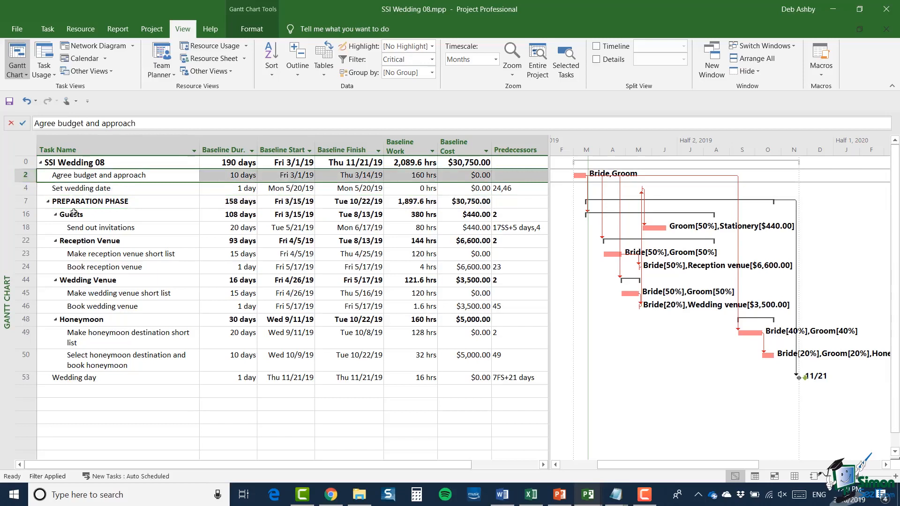
pyautogui.click(31, 256)
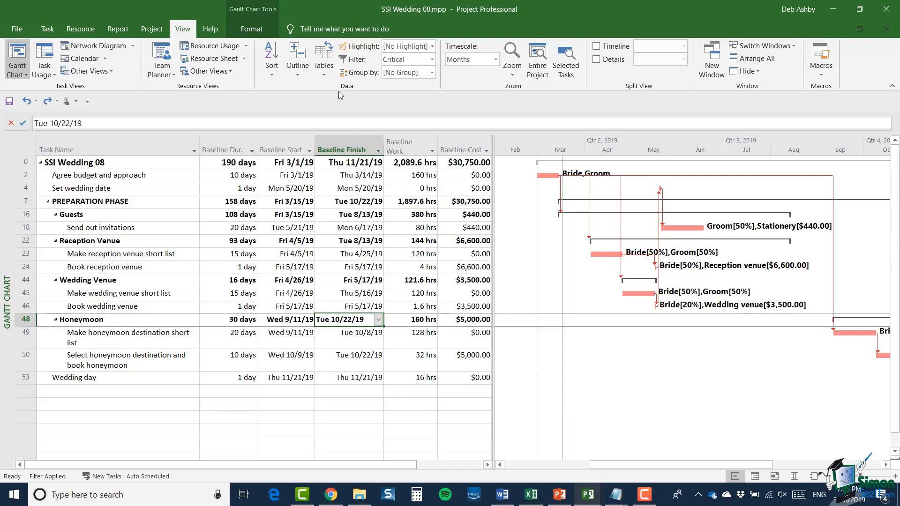
# Step: Switch the task sheet to the Entry table and insert a Finish Slack column before the Predecessors column
pyautogui.click(324, 72)
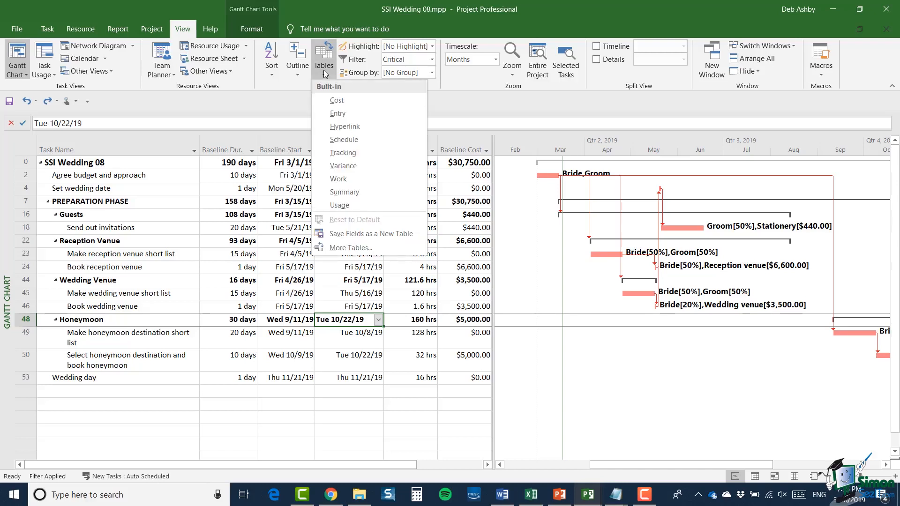
pyautogui.click(345, 114)
pyautogui.click(423, 147)
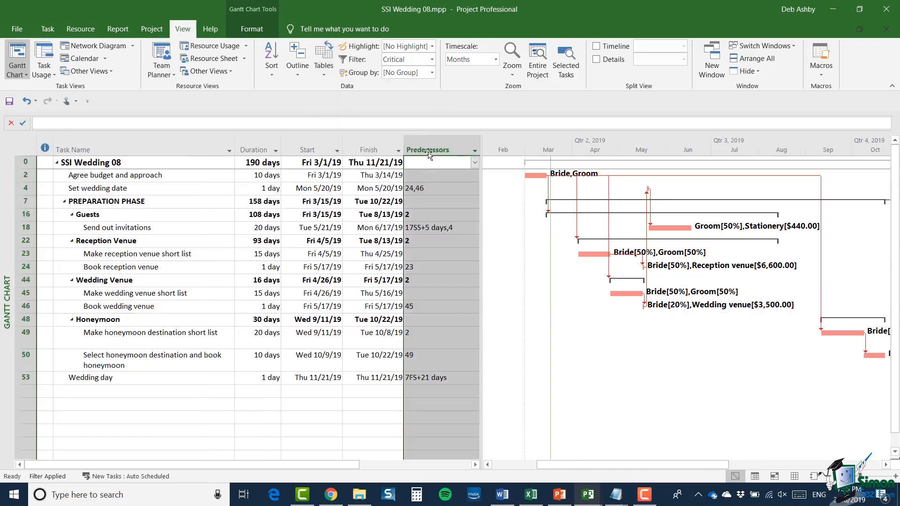
pyautogui.rightClick(423, 147)
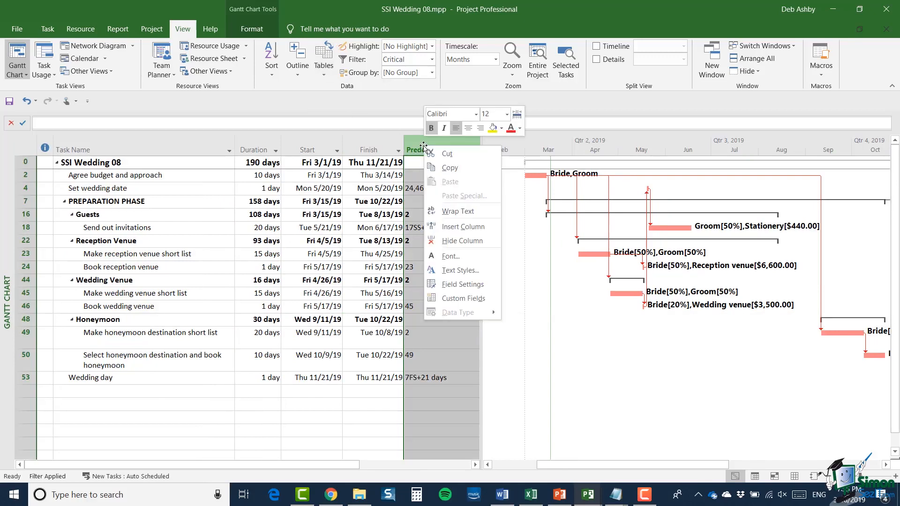
pyautogui.click(470, 225)
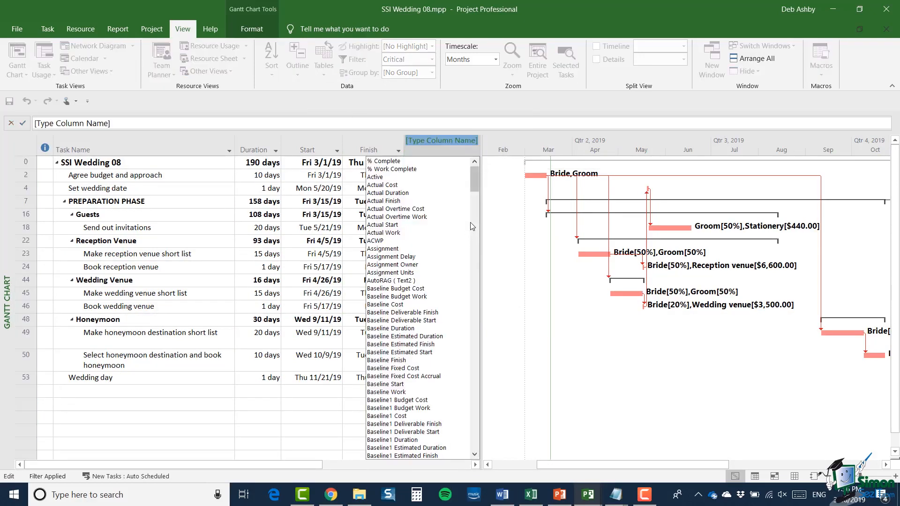
pyautogui.moveTo(474, 176); pyautogui.dragTo(476, 322)
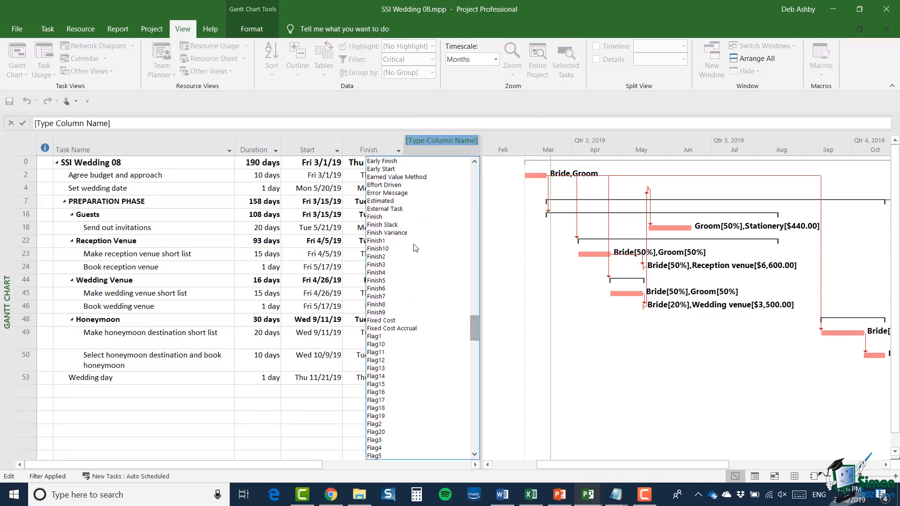
pyautogui.click(382, 225)
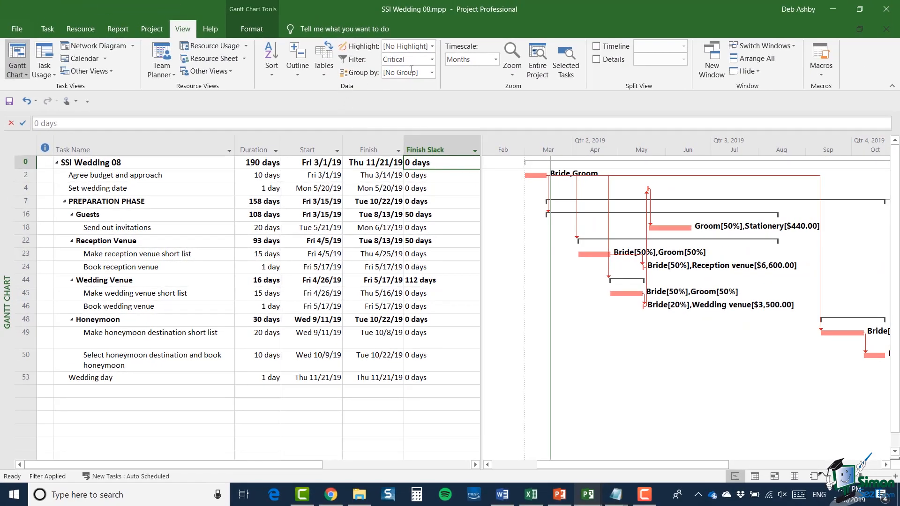
# Step: Remove the Critical filter and review the finish slack of all tasks, including Select wedding dress
pyautogui.click(432, 60)
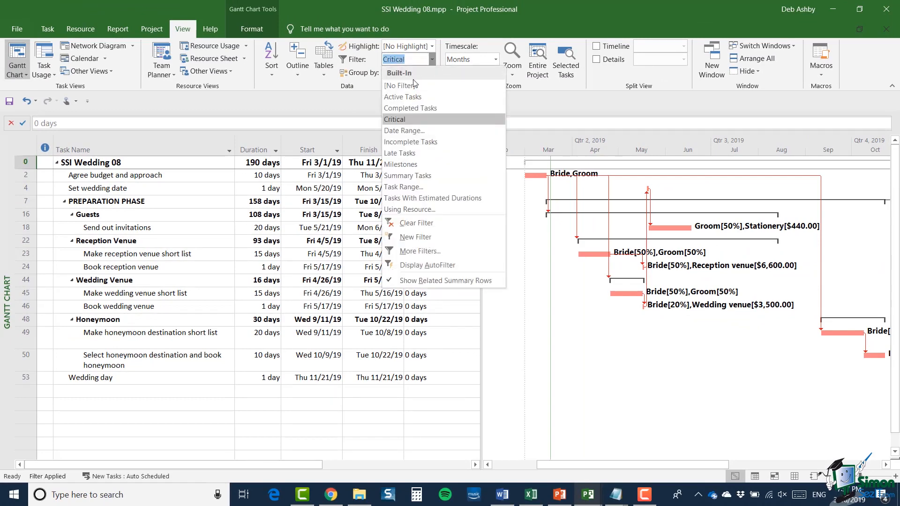
pyautogui.click(399, 85)
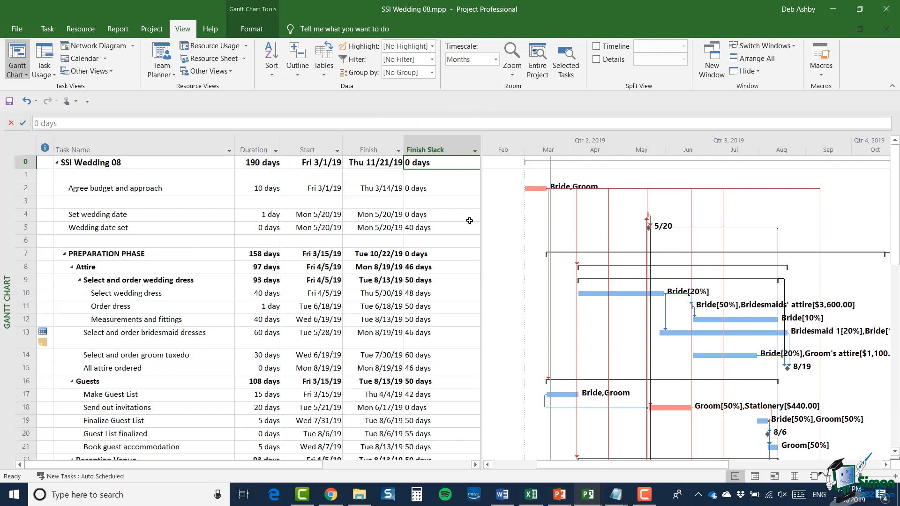
pyautogui.click(26, 293)
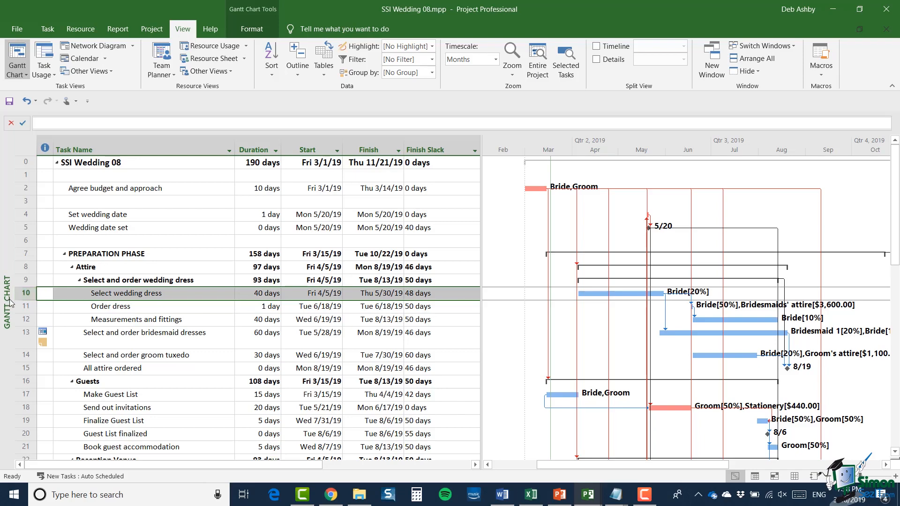
pyautogui.scroll(-2, 217, 294)
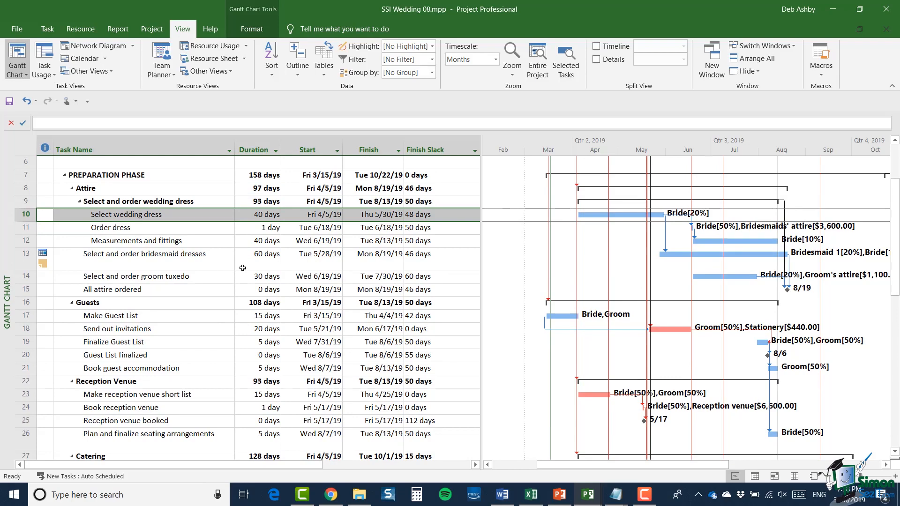
pyautogui.scroll(-1, 242, 268)
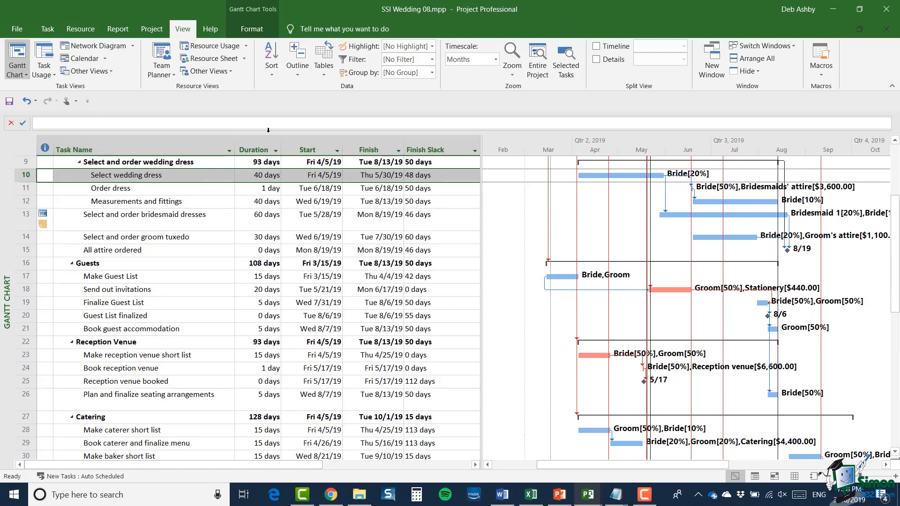
# Step: Show slack lines on the Gantt chart and check the slack of the Guests summary task
pyautogui.click(254, 29)
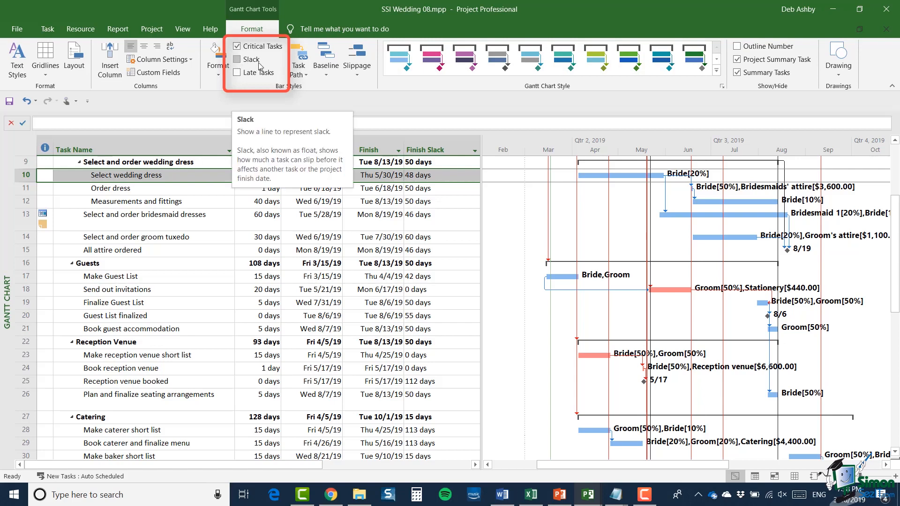
pyautogui.click(237, 60)
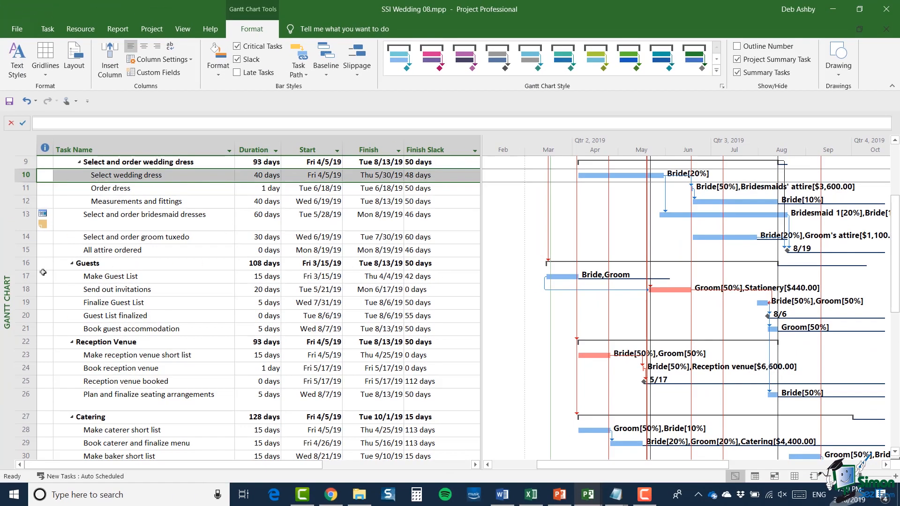
pyautogui.click(26, 263)
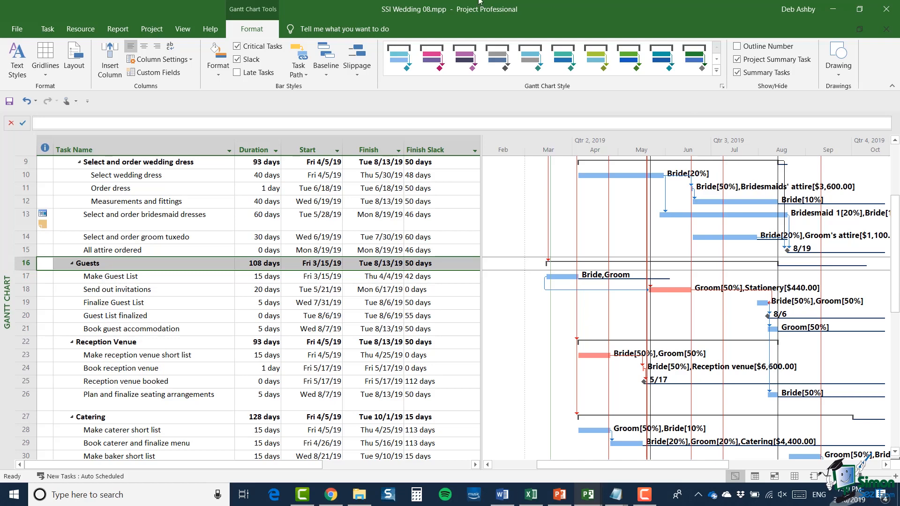
# Step: Review the Resource Leveling options, including leveling only within available slack, and close the dialog without changing any setting
pyautogui.click(80, 28)
pyautogui.click(418, 46)
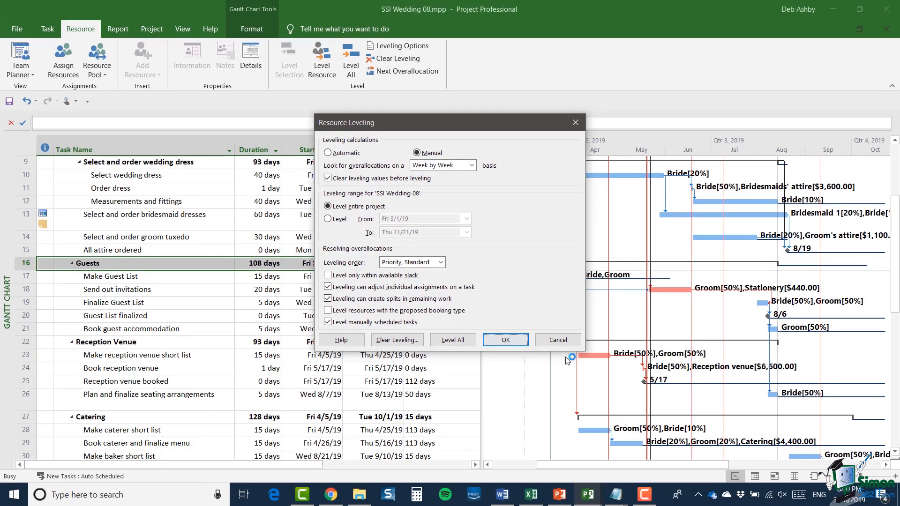
pyautogui.click(505, 340)
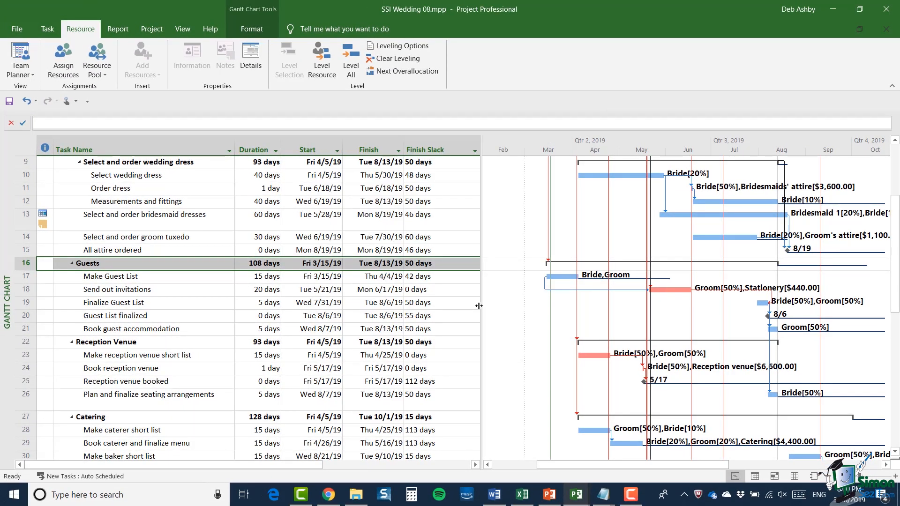